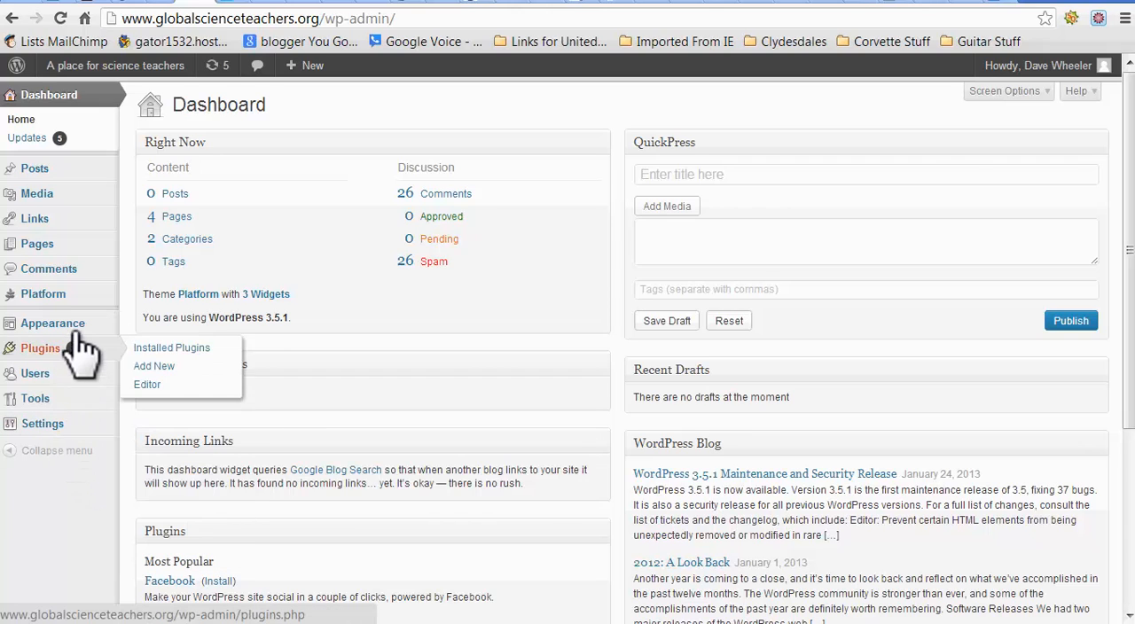
mouse_move(84, 332)
mouse_move(81, 433)
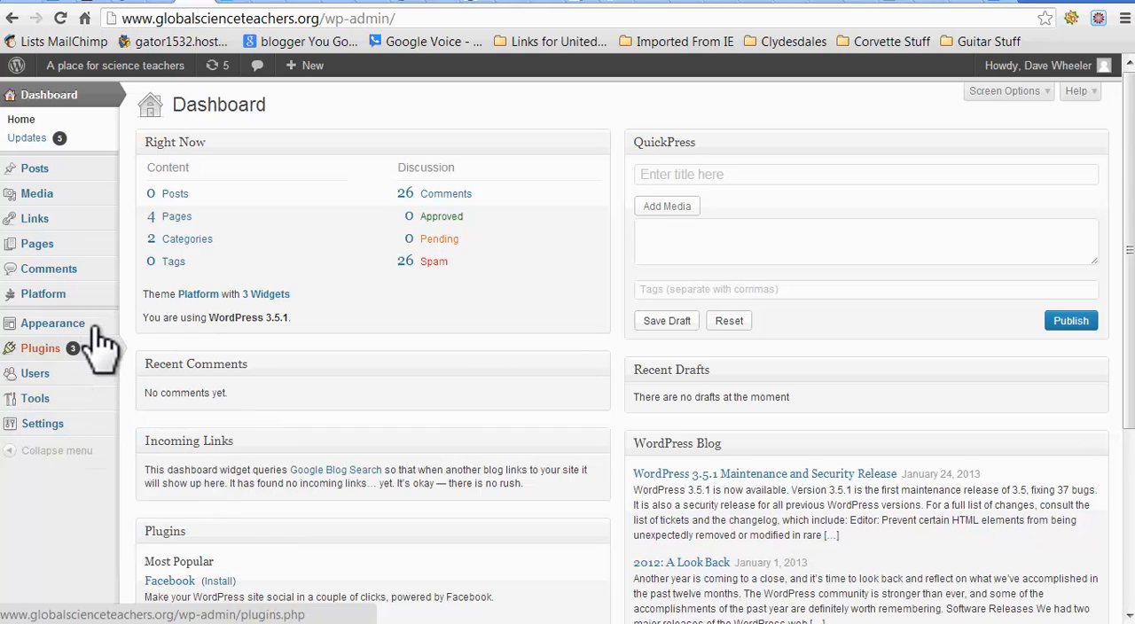
mouse_move(80, 171)
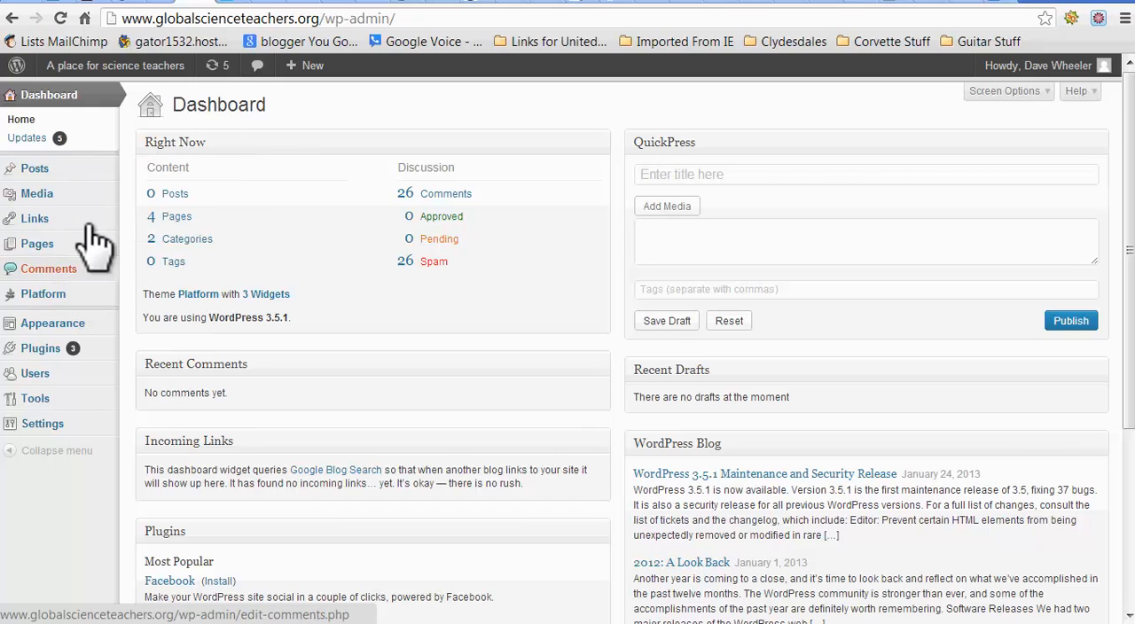
Step: Create a new post titled "Best Practices Science Teachers"
mouse_move(22, 173)
click(151, 168)
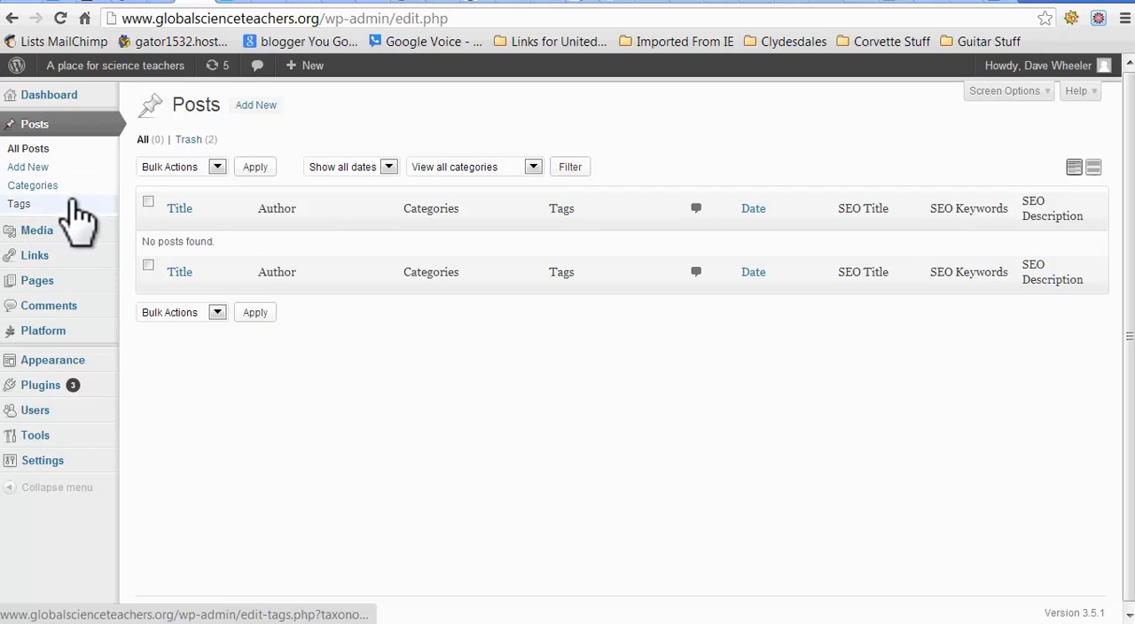
click(32, 167)
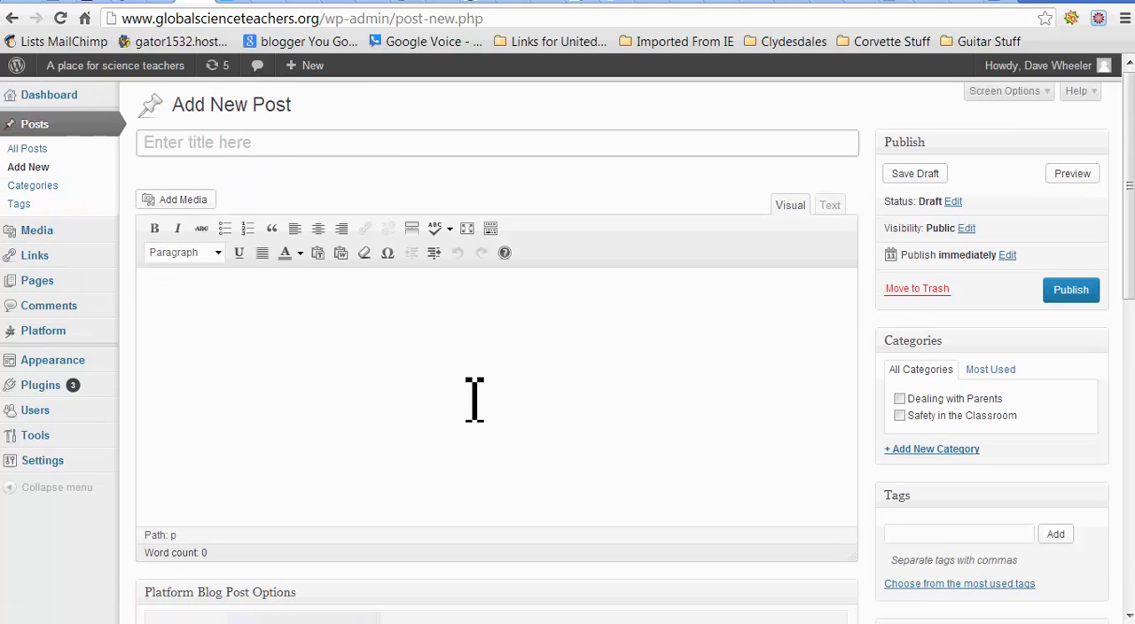
click(279, 155)
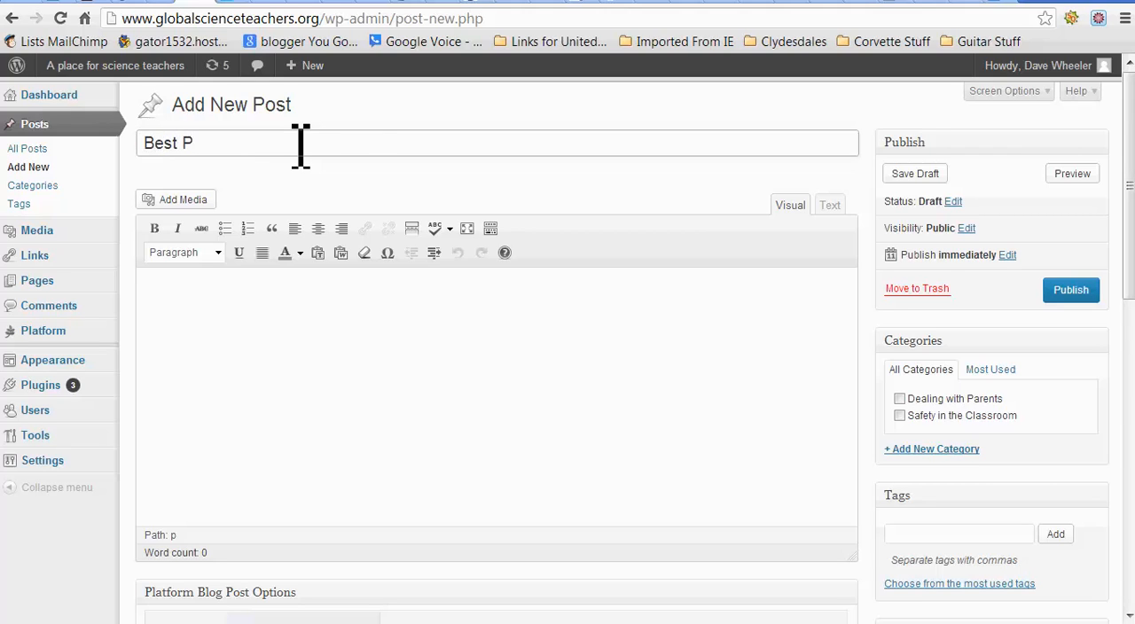
text(ractices Science Teachers)
click(311, 335)
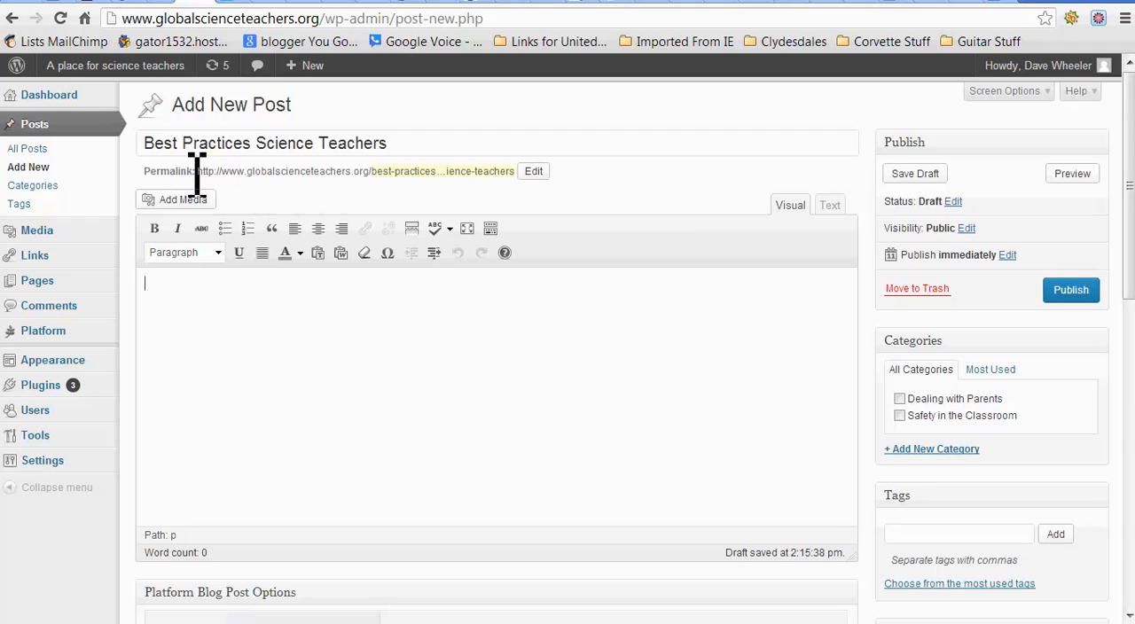
Step: Shorten the post's permalink slug to "best-practices"
click(541, 172)
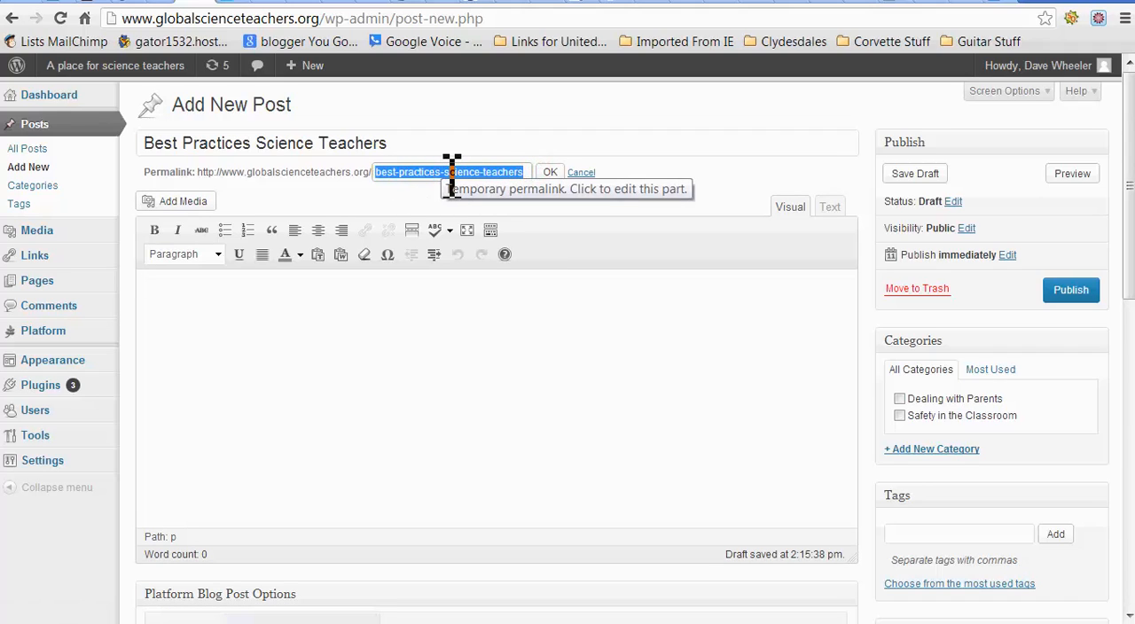
mouse_move(441, 170)
mouse_down()
mouse_move(494, 175)
mouse_move(453, 173)
mouse_up()
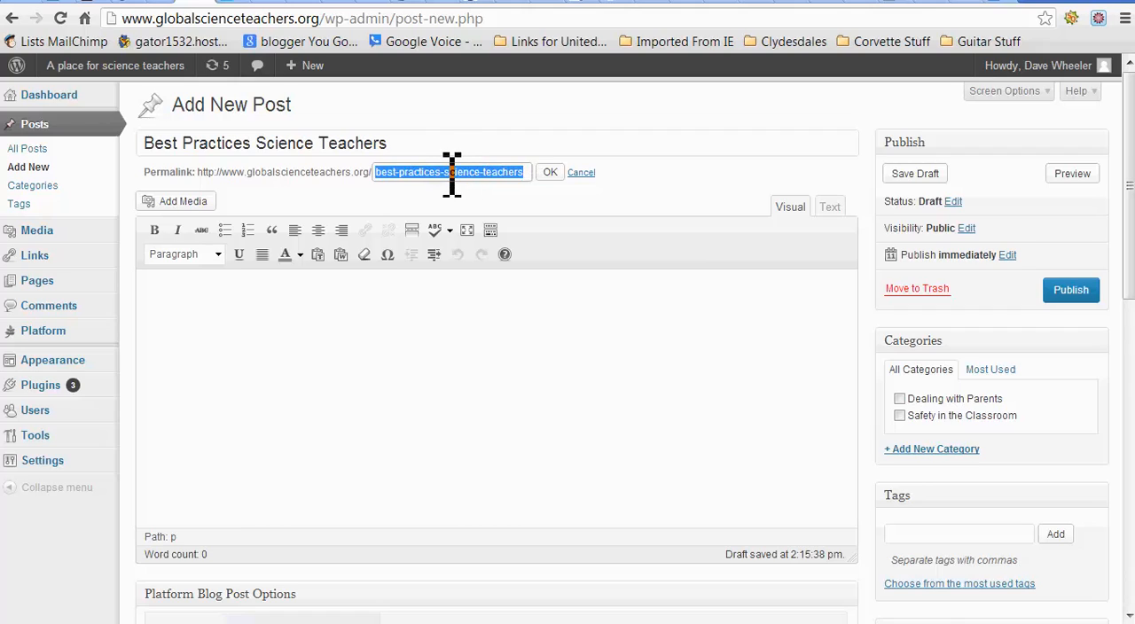
click(442, 169)
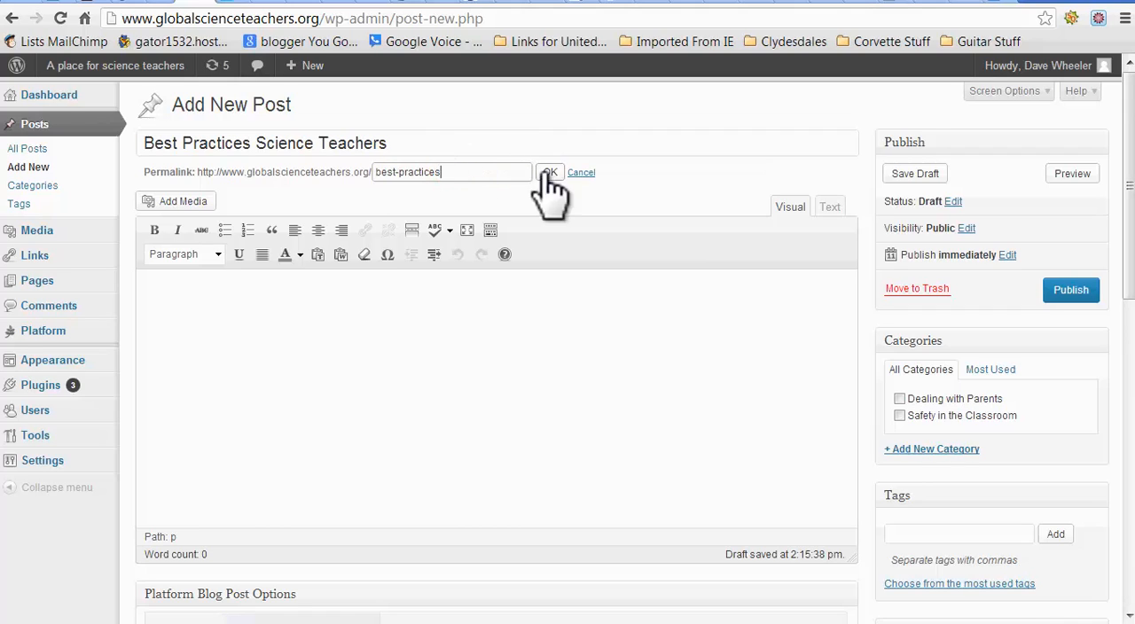
click(549, 173)
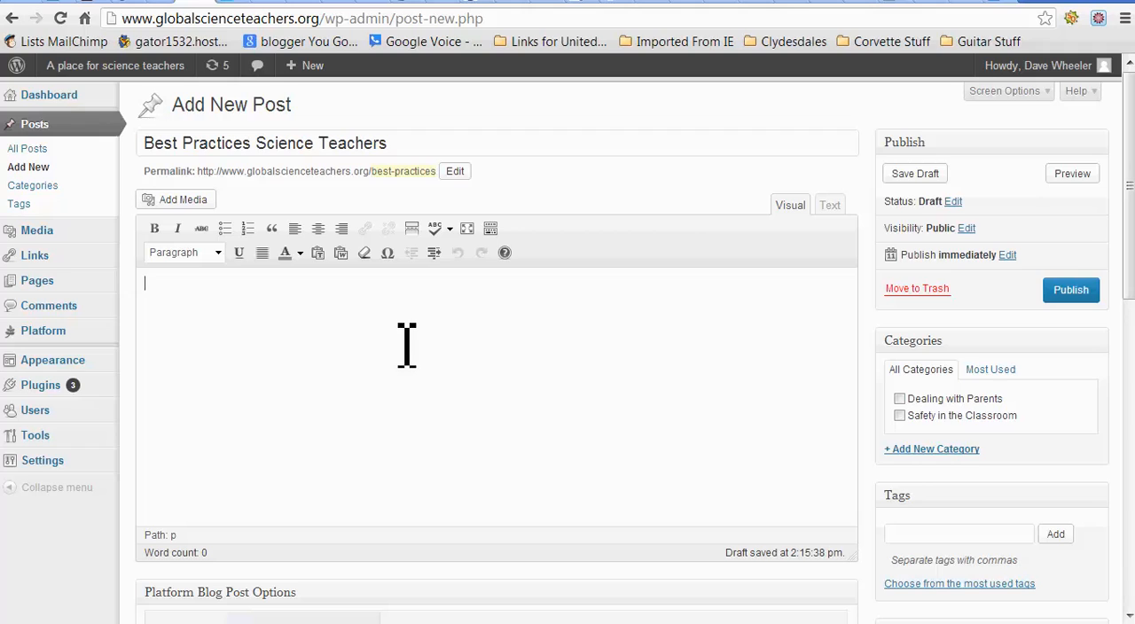
Step: With the extra formatting row shown, write the body lines "Best practices for science teachers...", "under construction." and "Visit this page often for more information."
click(491, 229)
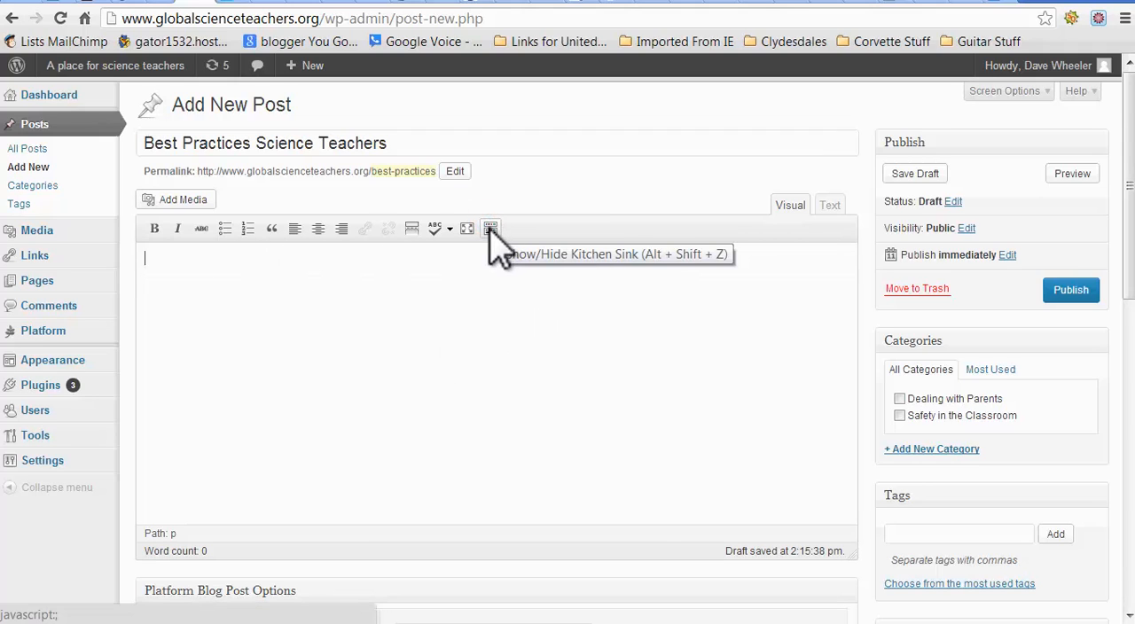
click(492, 231)
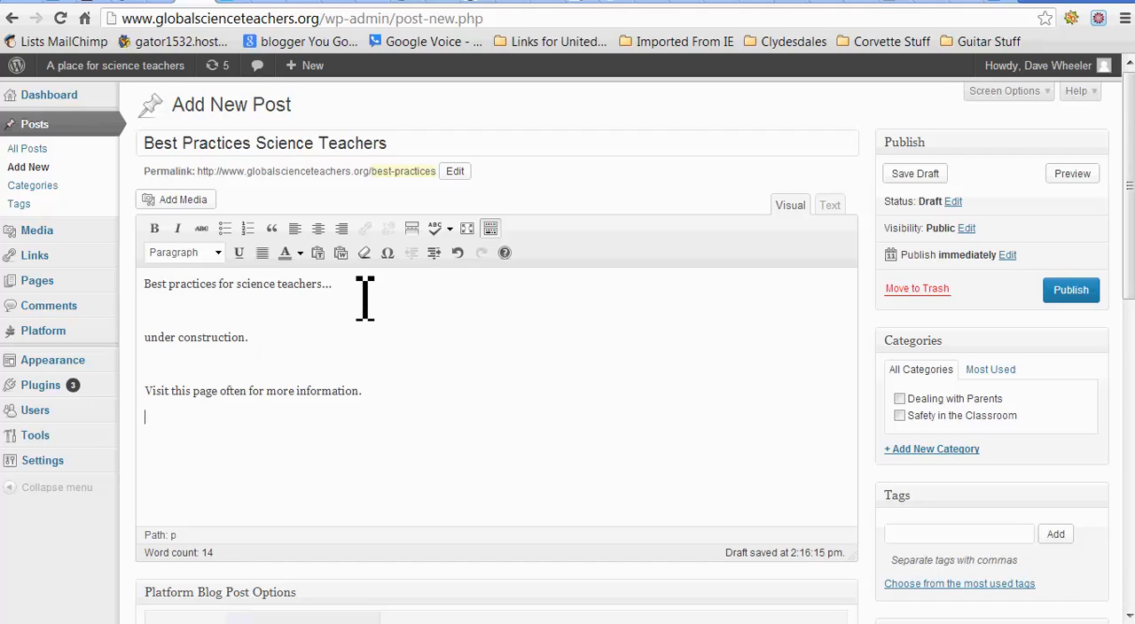
Step: Format the line "Best practices for science teachers..." as a dark red Heading 2 and save the post as a draft
drag(337, 284, 111, 292)
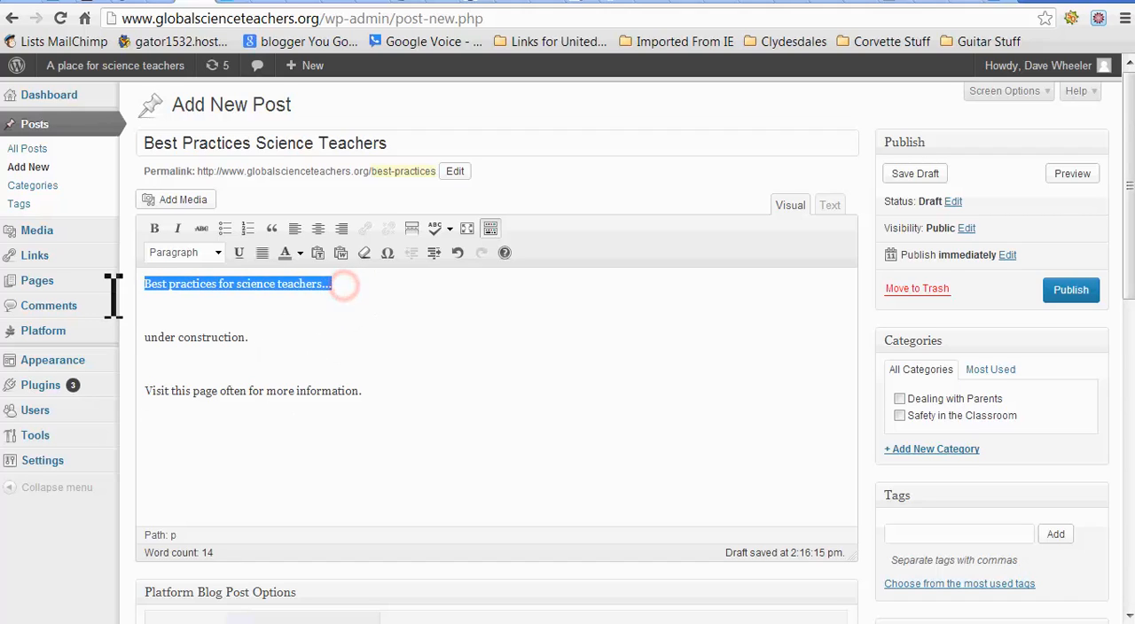
click(219, 253)
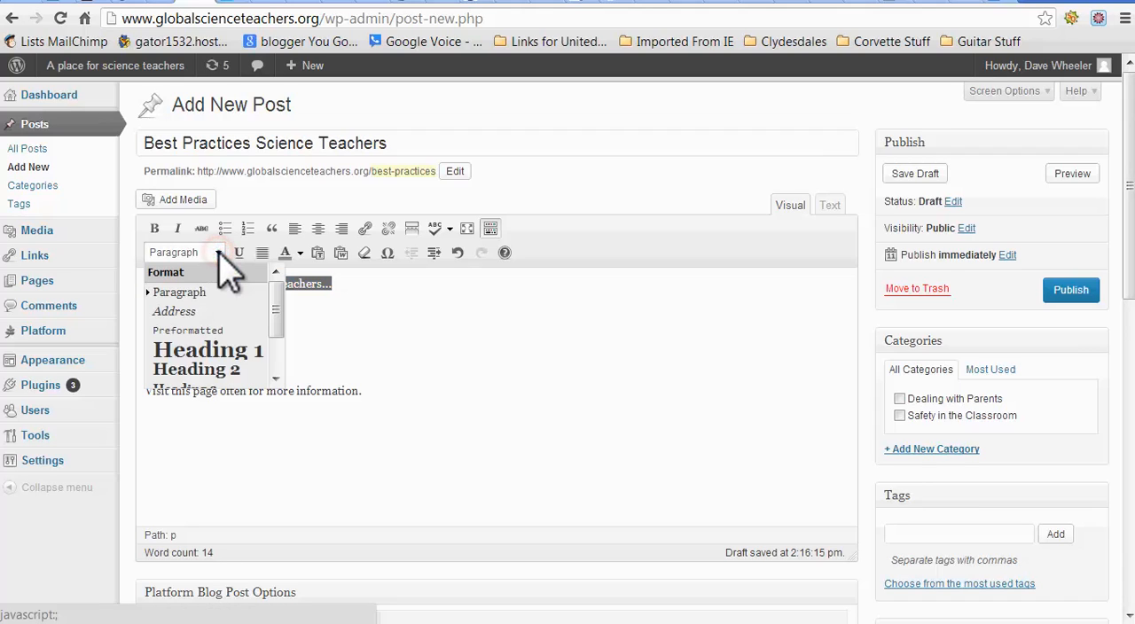
click(201, 370)
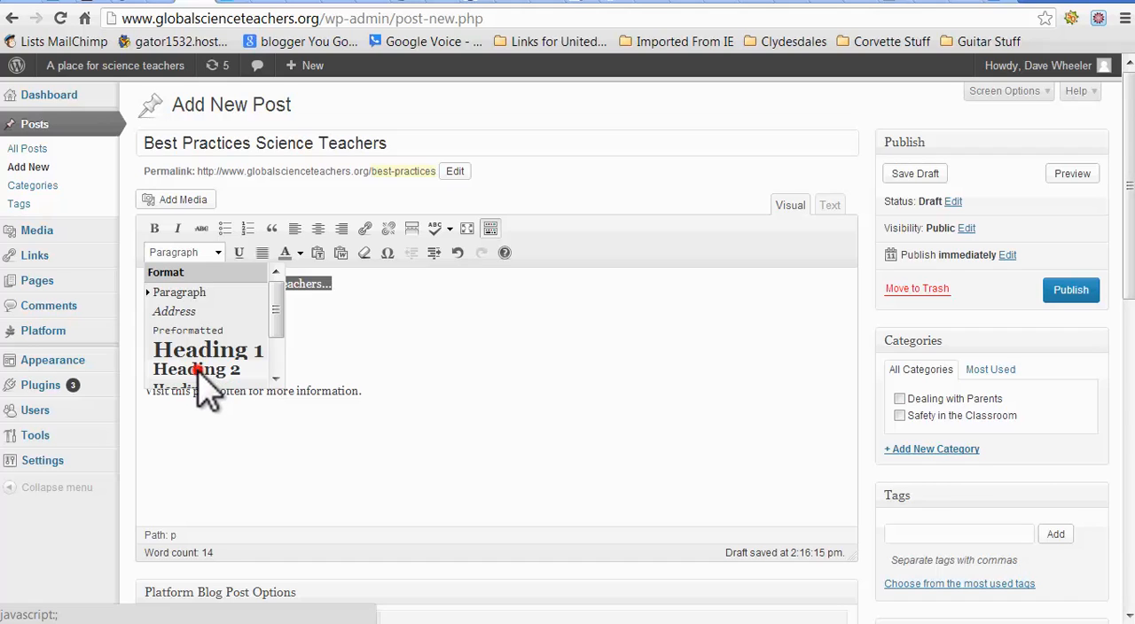
click(300, 253)
click(282, 284)
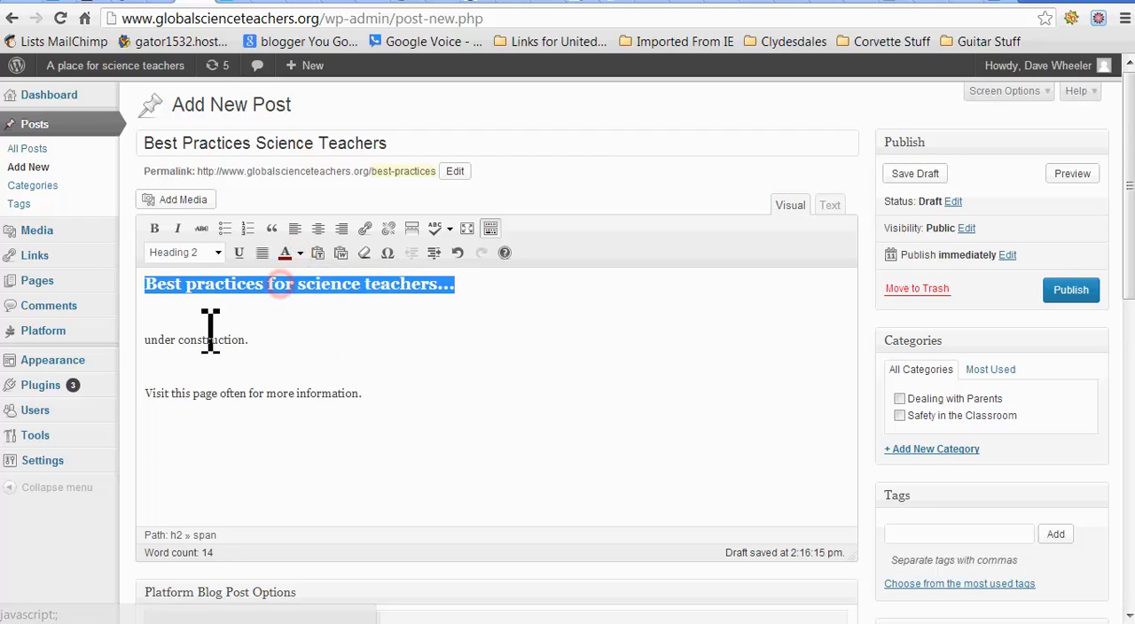
click(202, 328)
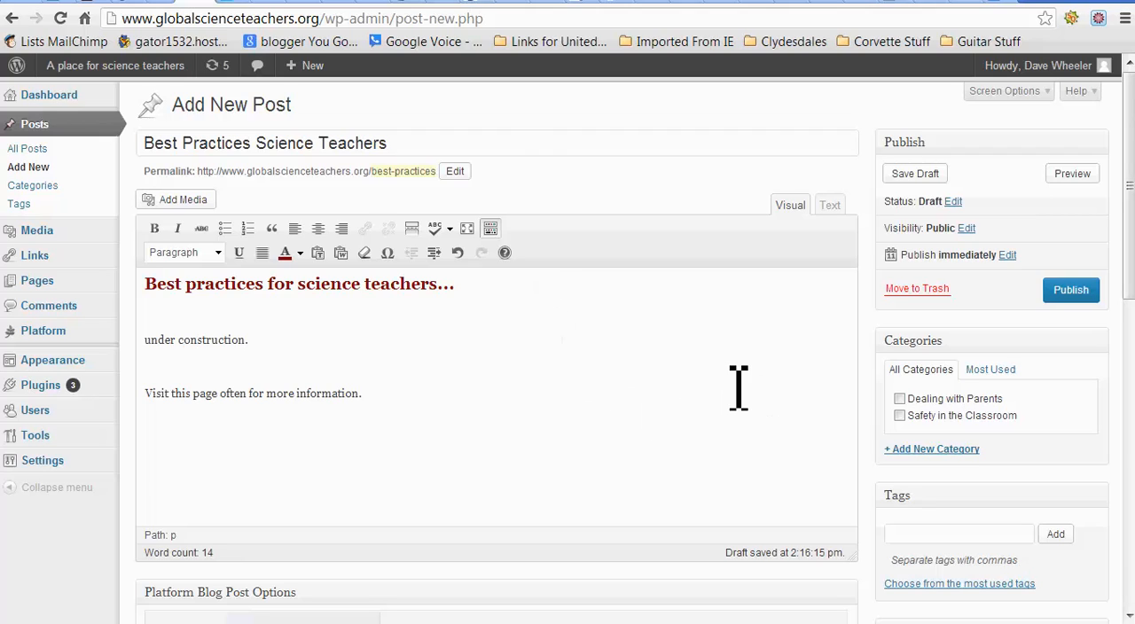
click(908, 172)
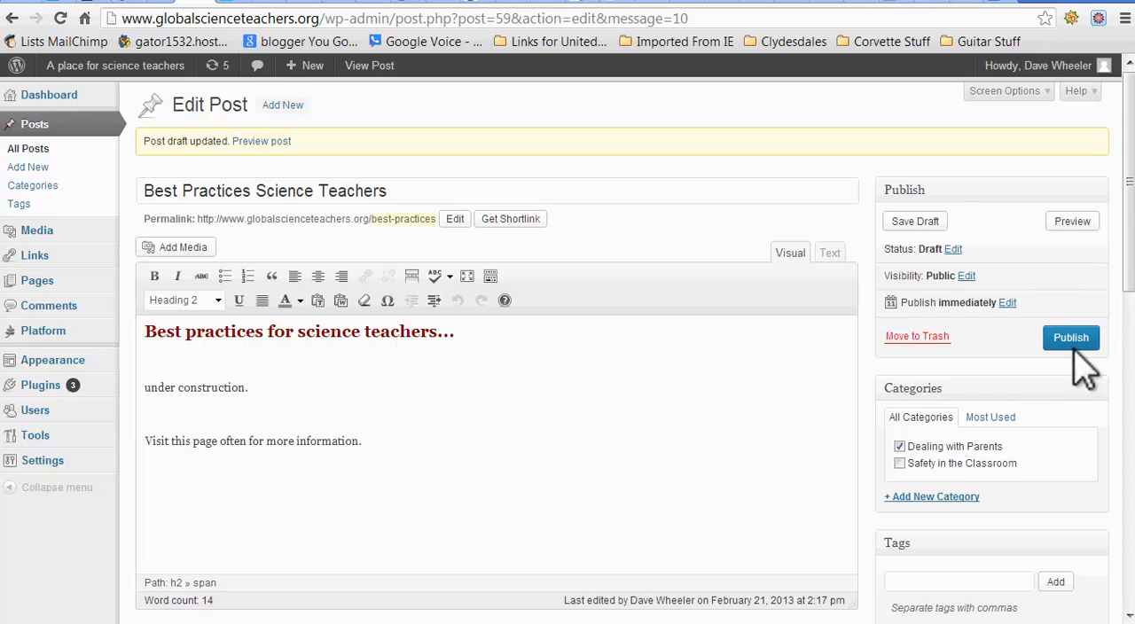
Step: Examine the draft's publish date, visibility and status options, and the layout and SEO settings below the editor
click(1007, 303)
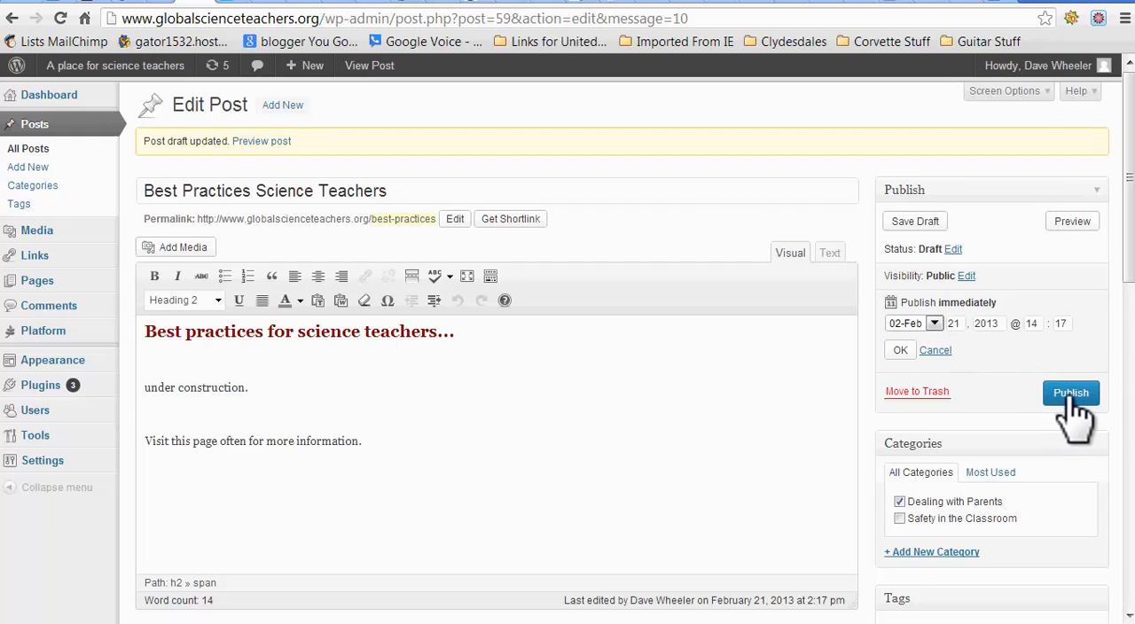
click(934, 350)
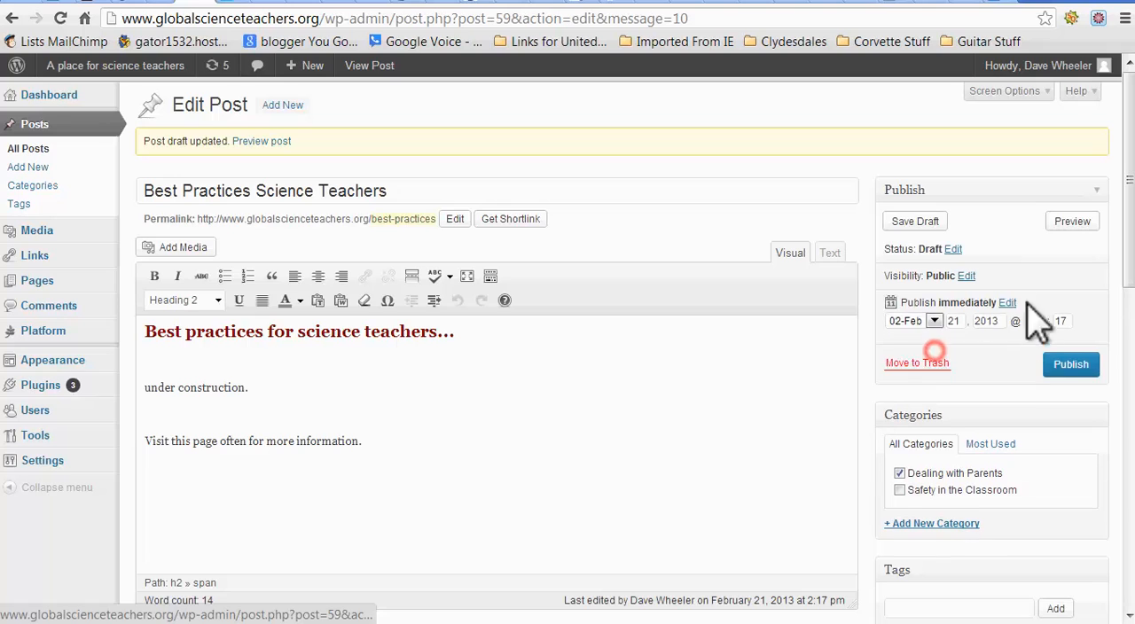
click(966, 277)
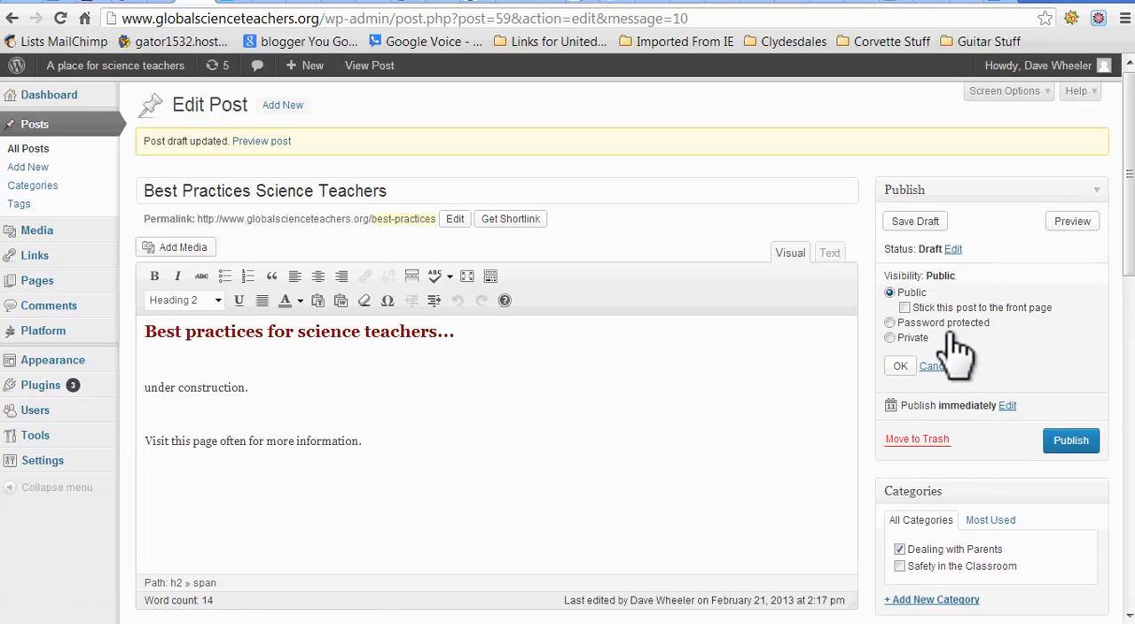
click(935, 367)
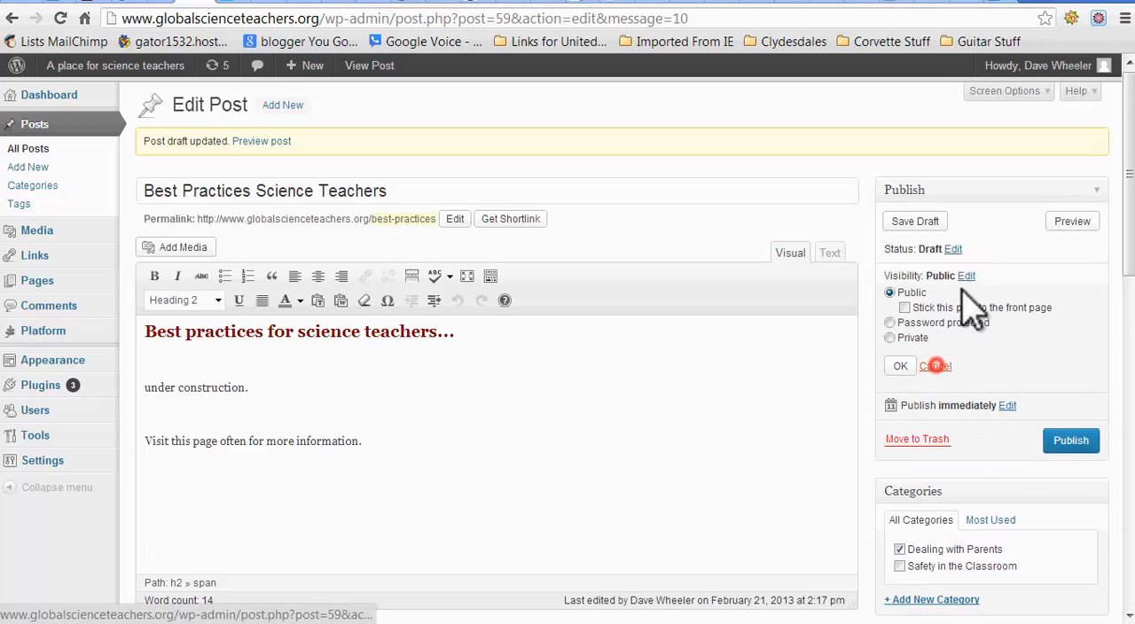
click(954, 249)
click(962, 271)
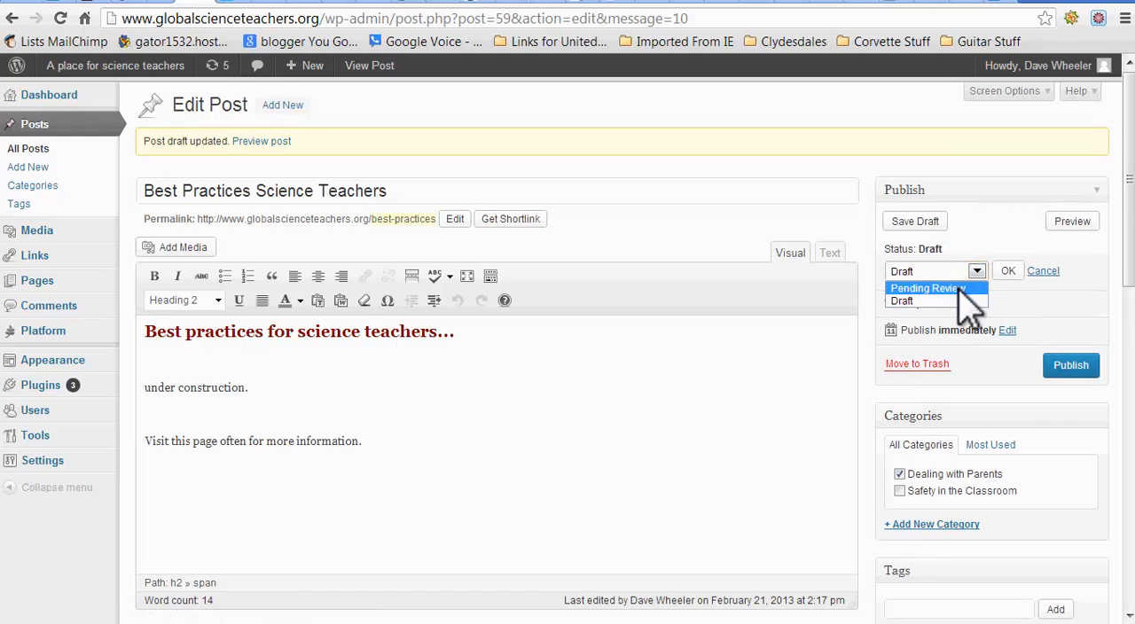
click(969, 230)
click(1047, 272)
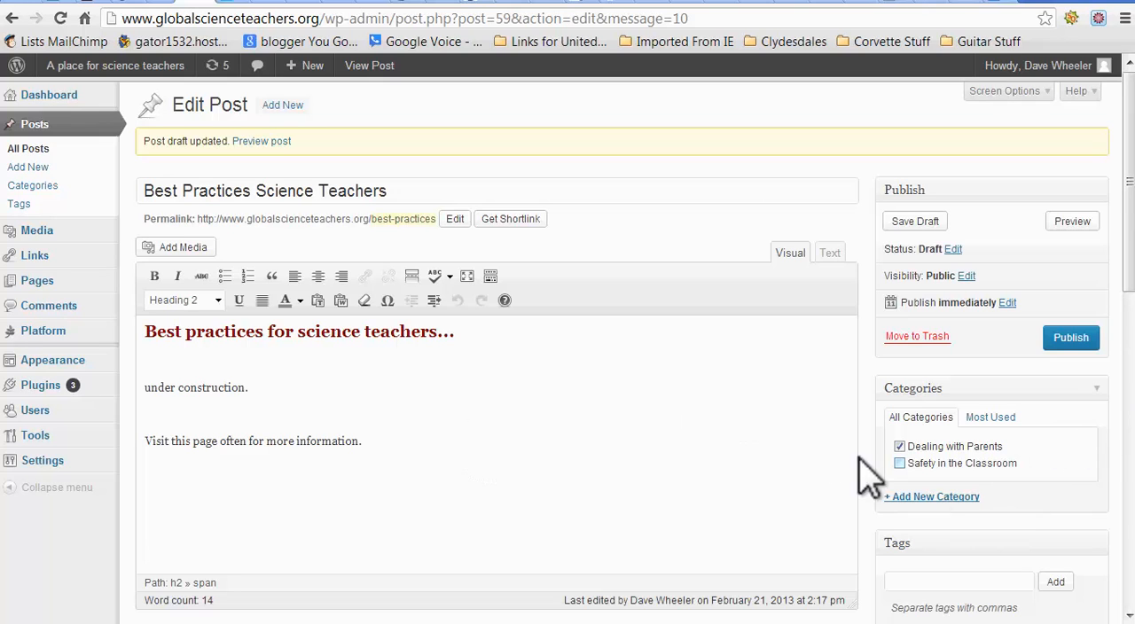
scroll(768, 477, down, 6)
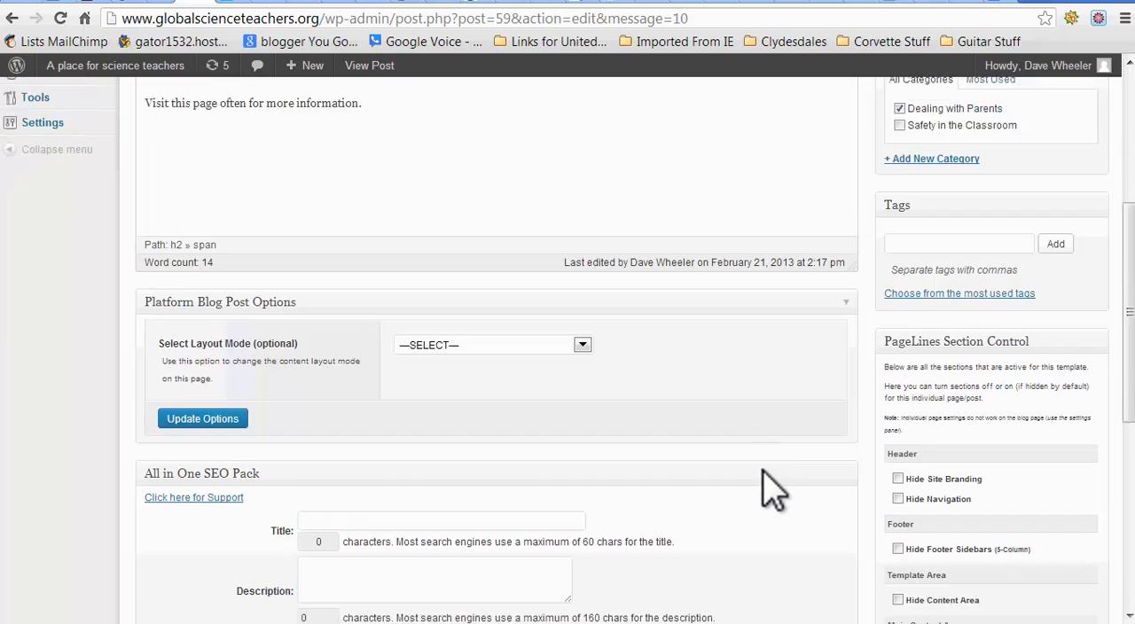
scroll(768, 488, up, 3)
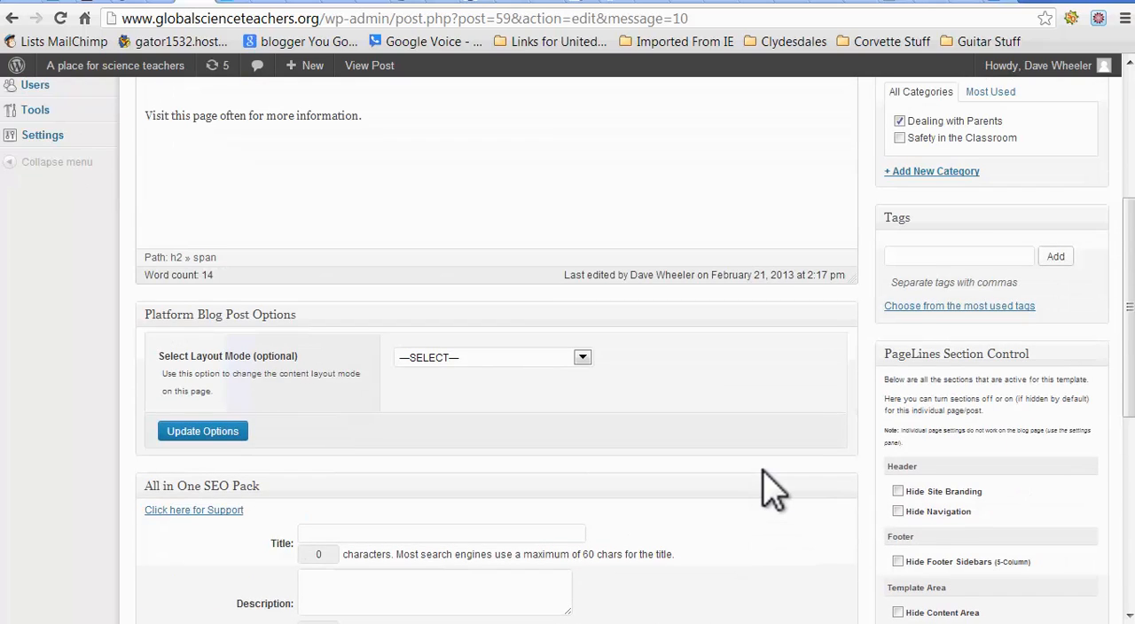
scroll(763, 484, down, 3)
scroll(760, 481, up, 6)
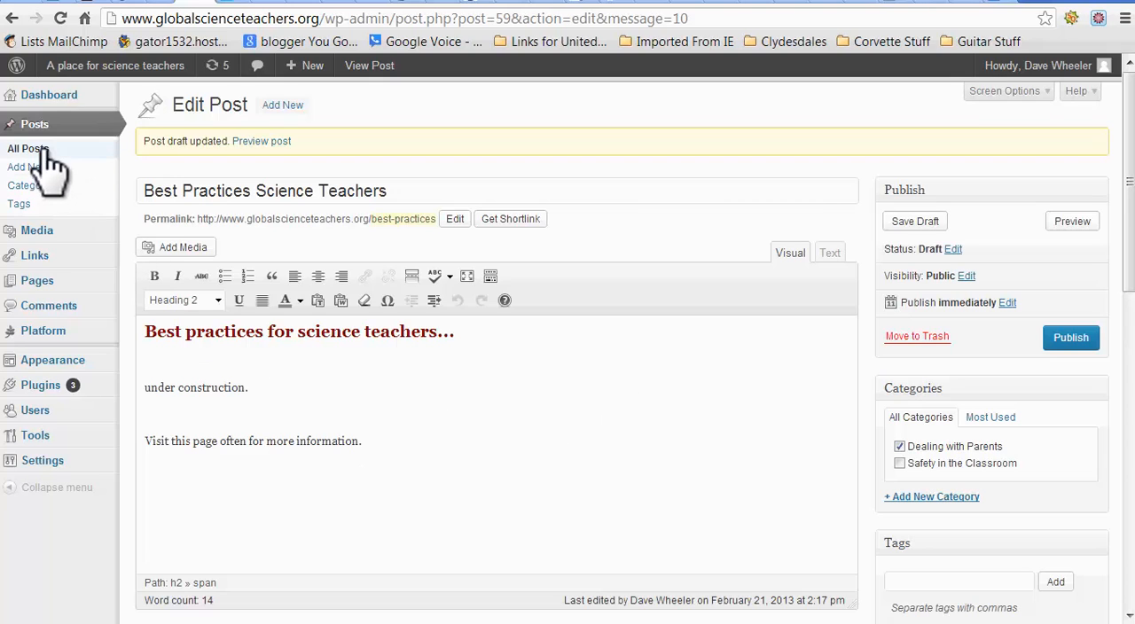
Step: Look over the list of all pages on the site and the comments list
mouse_move(55, 286)
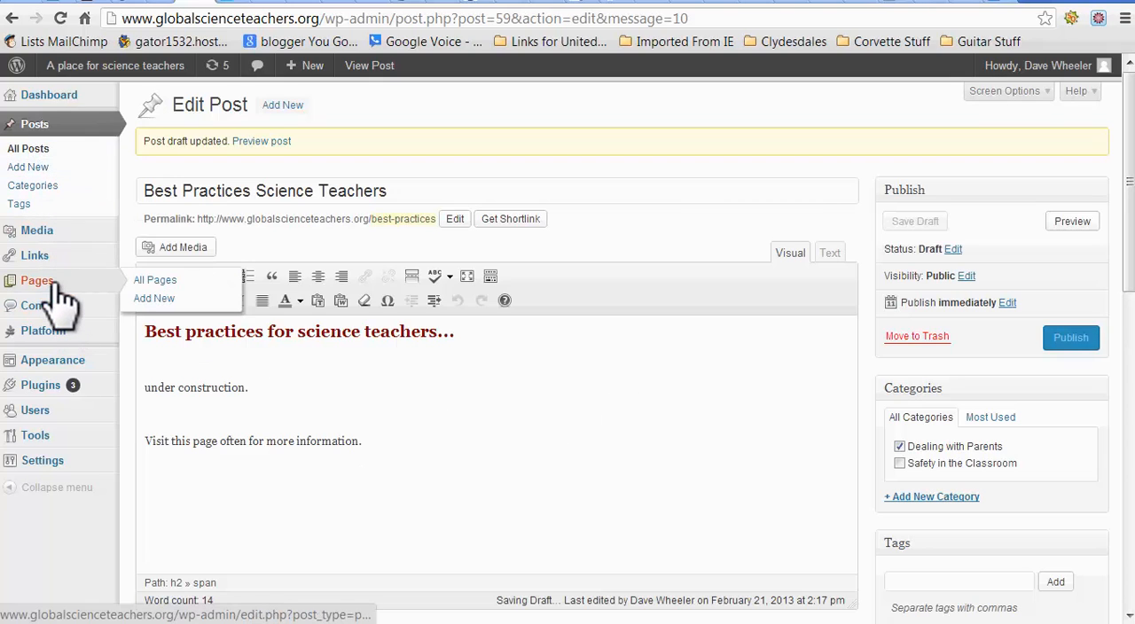
click(162, 281)
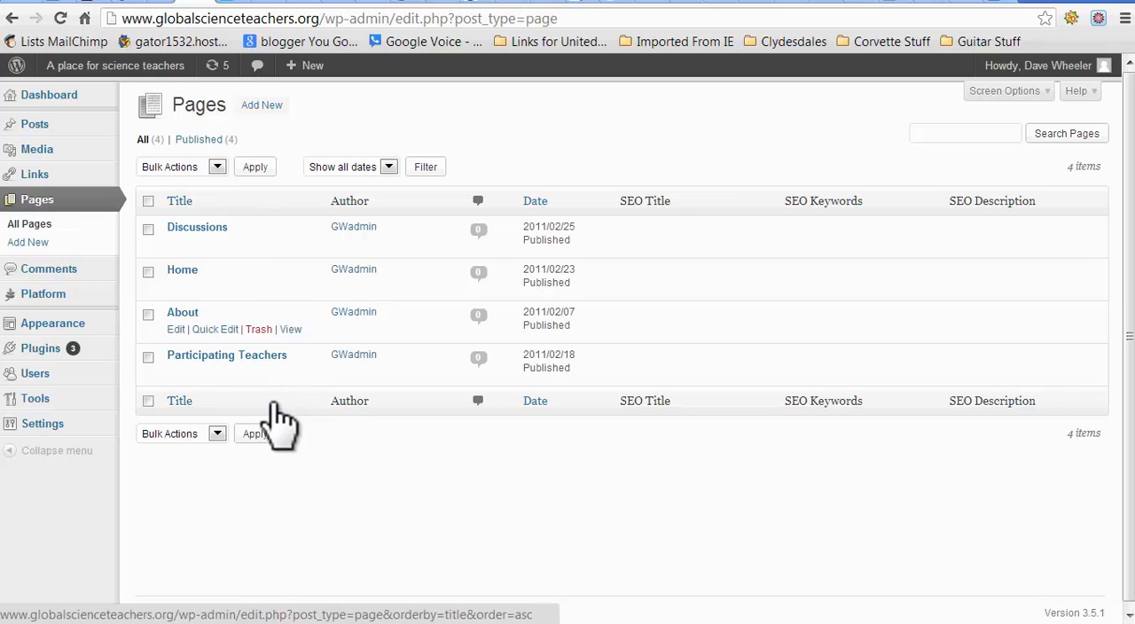
mouse_move(188, 384)
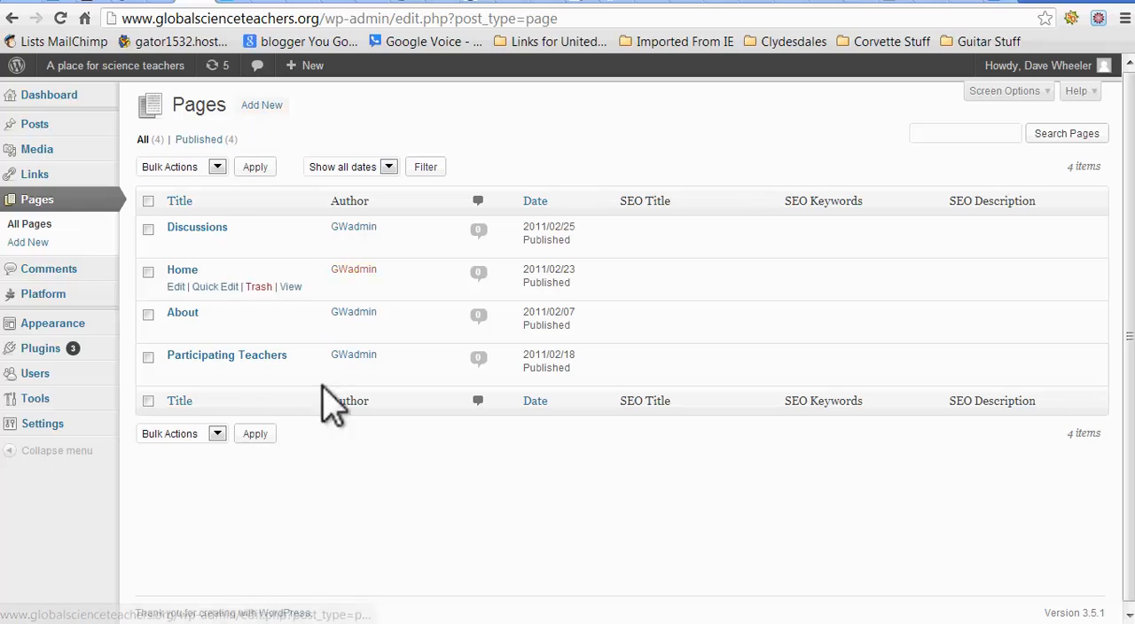
mouse_move(174, 363)
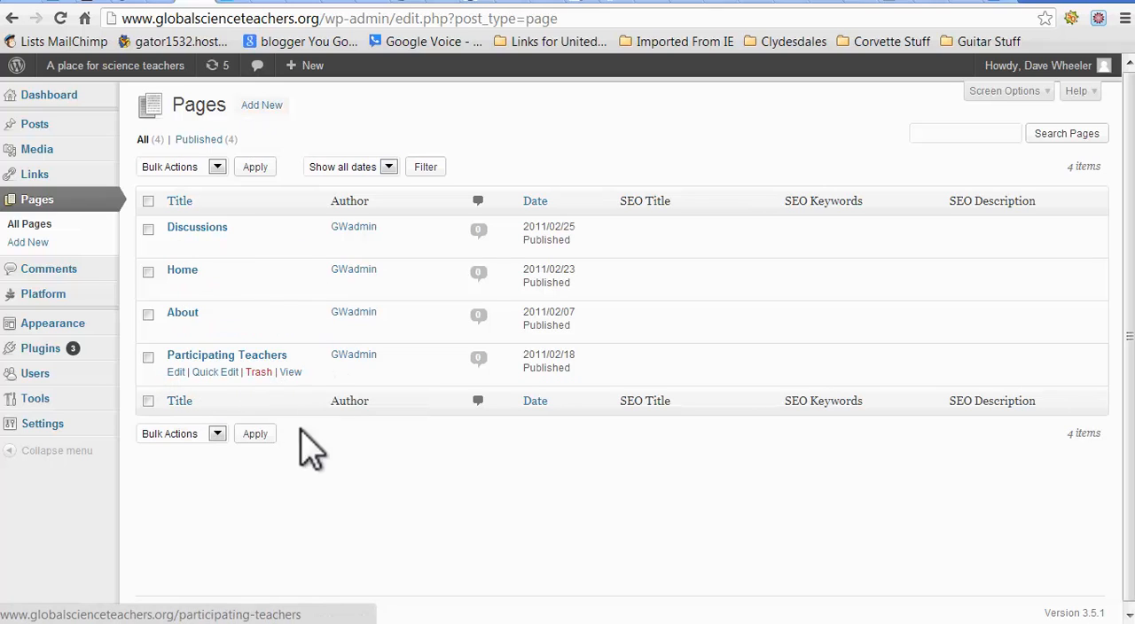
click(53, 275)
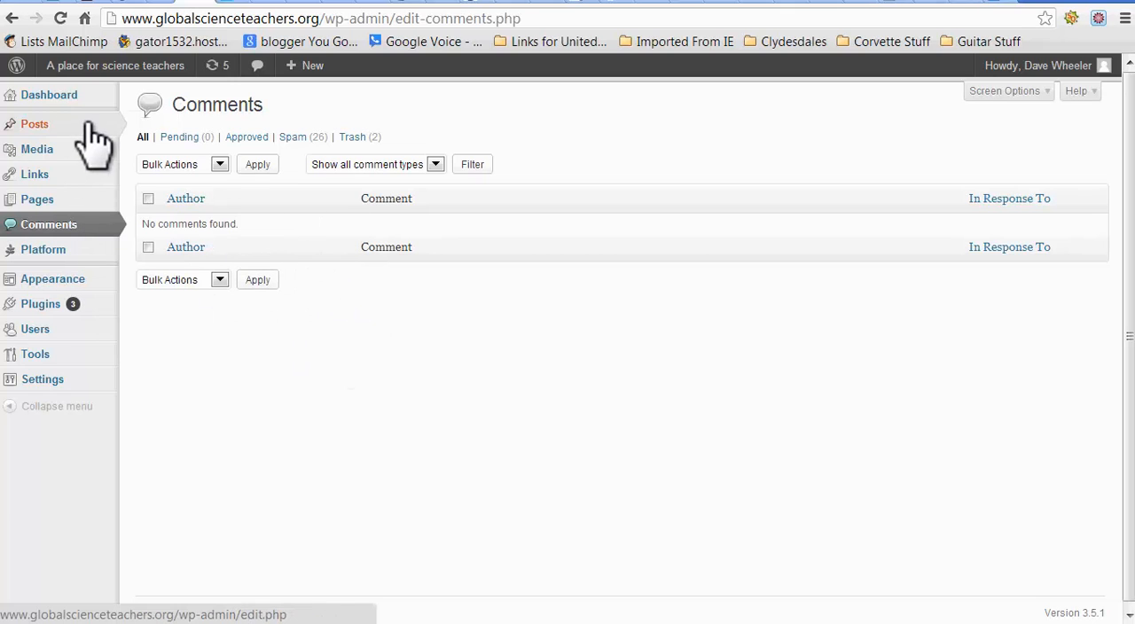
mouse_move(90, 125)
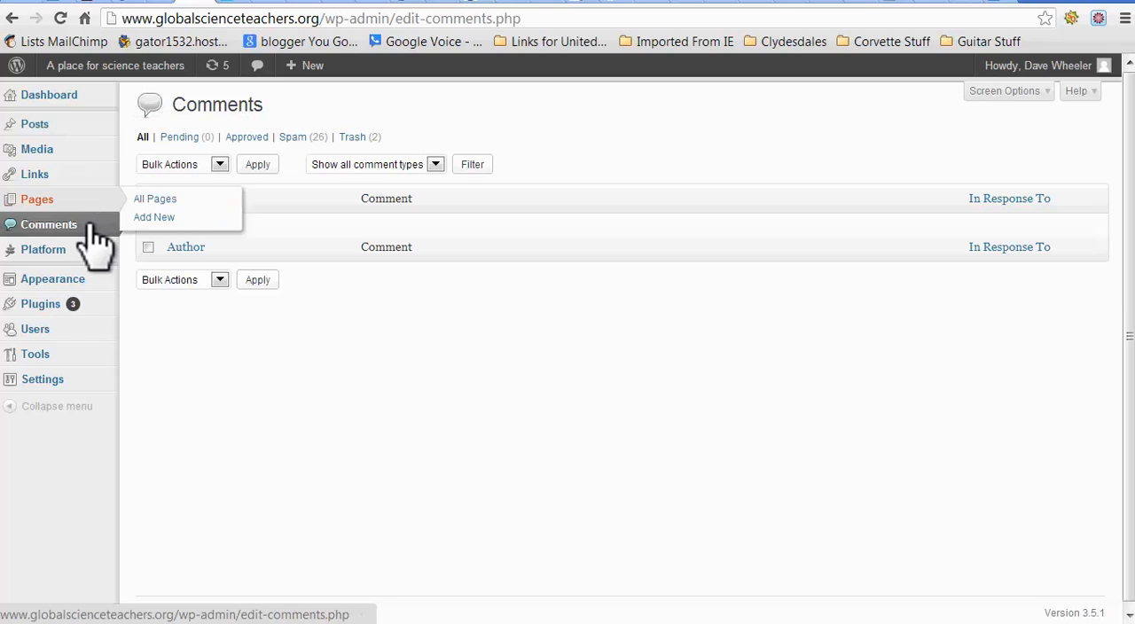